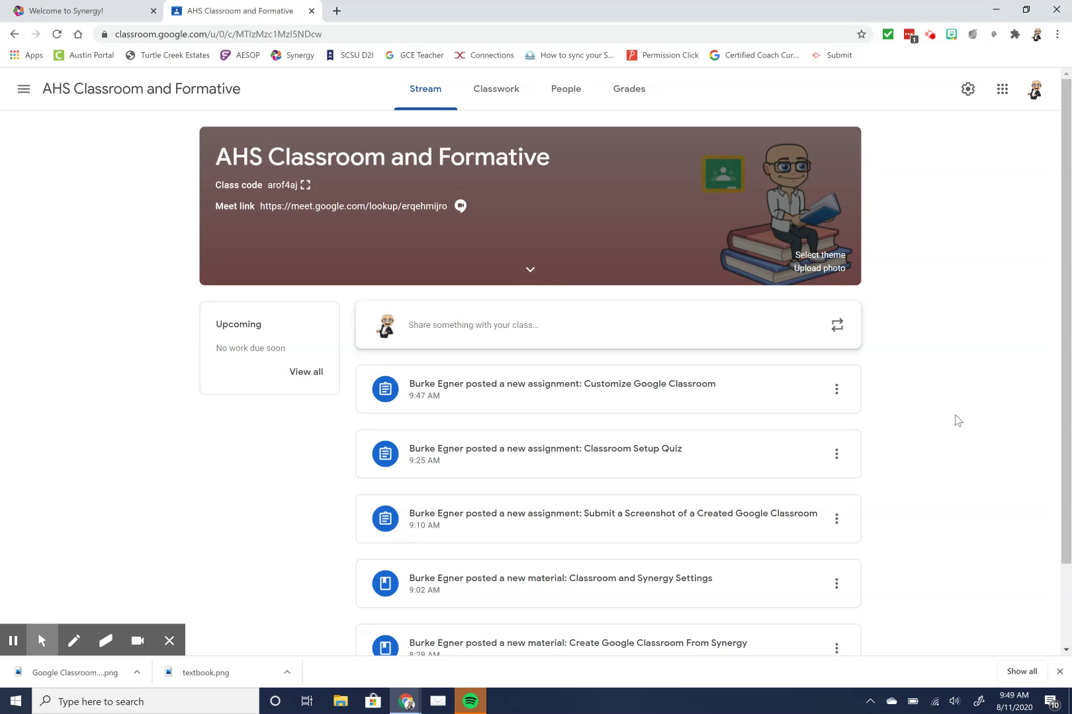
Step: Open the district Synergy site in a new tab and log in to the TeacherVUE gradebook
left_click(337, 11)
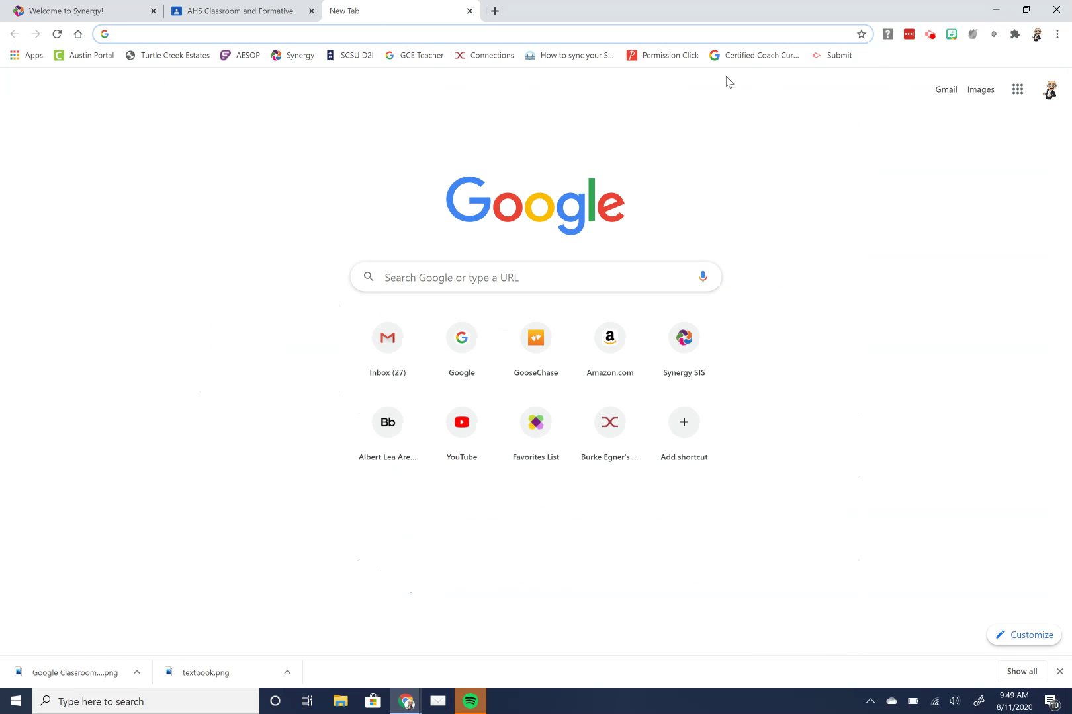
left_click(300, 55)
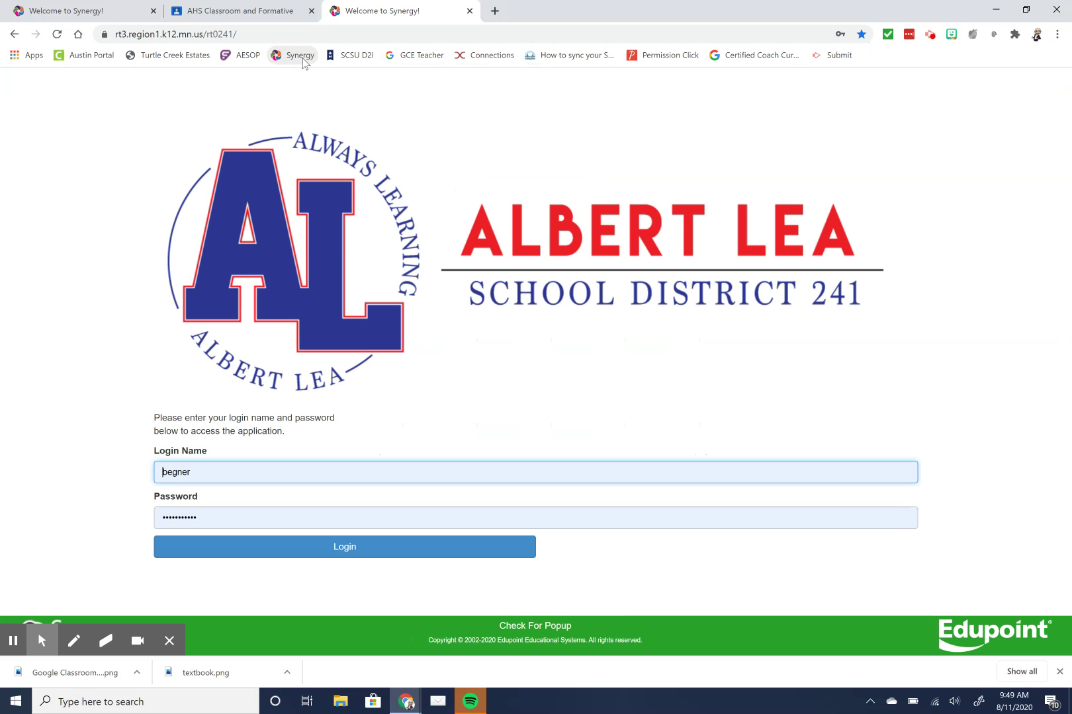
left_click(333, 547)
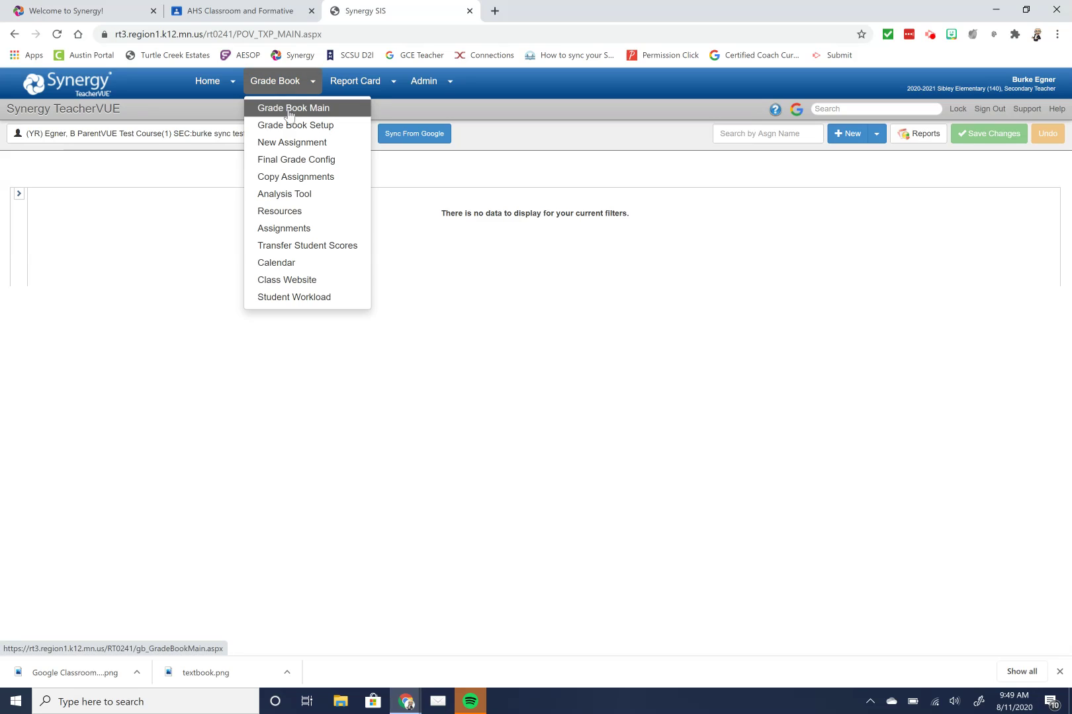
Step: Show the test course's Google Classroom advanced settings under Grade Book Setup Class Settings
left_click(292, 123)
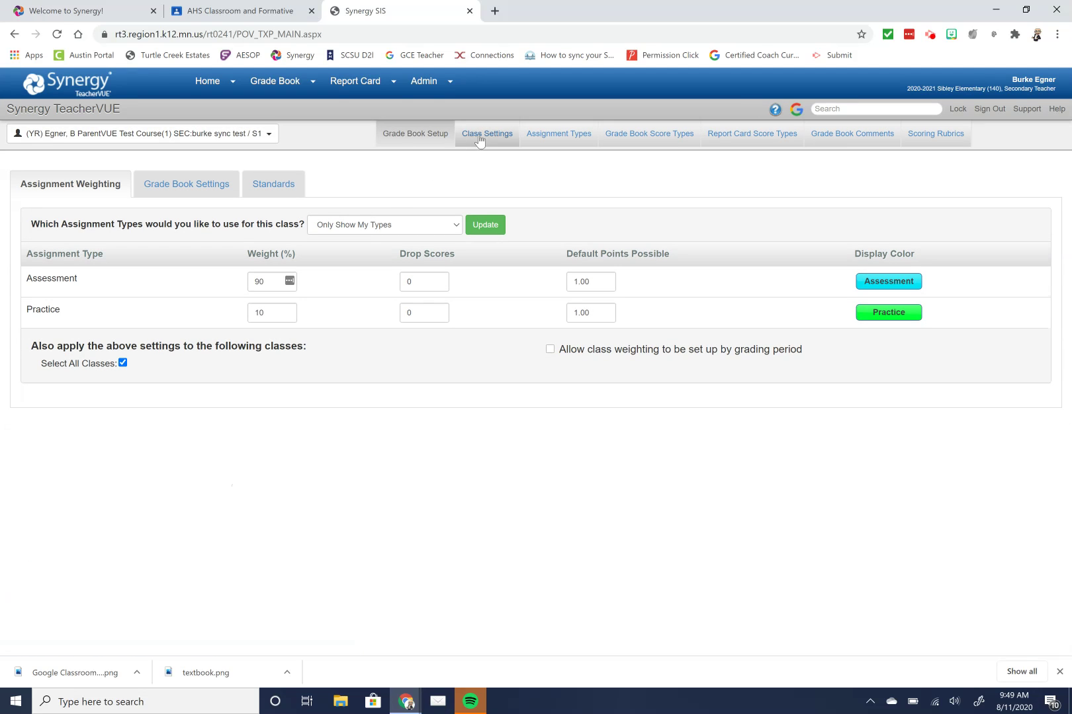
left_click(479, 139)
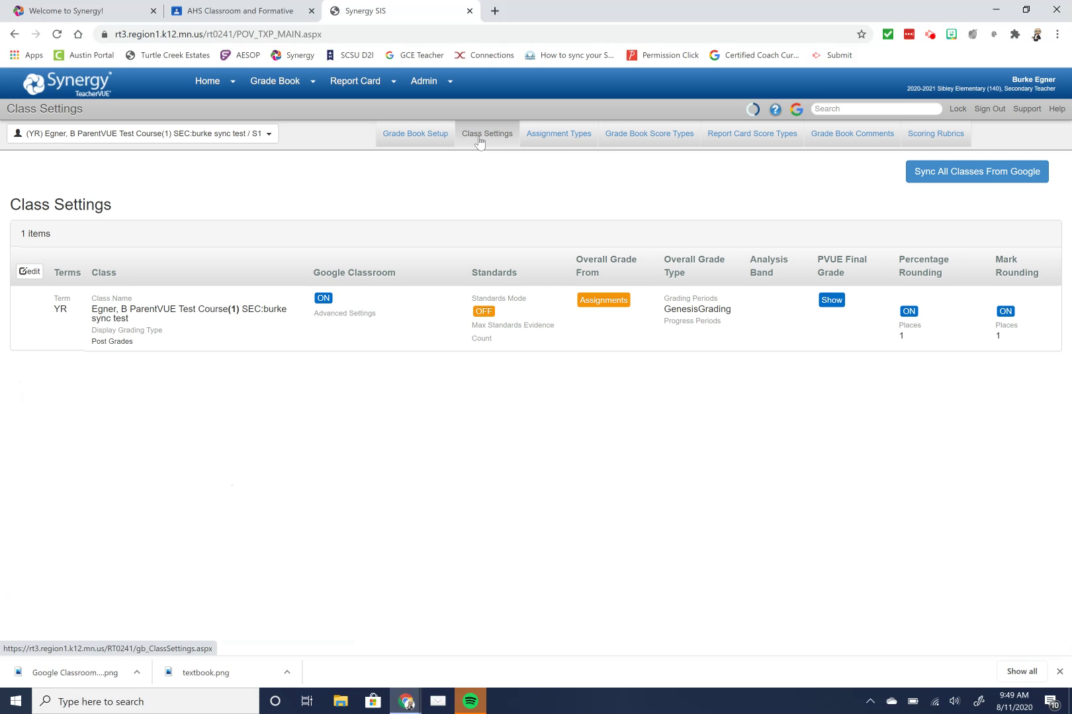
left_click(348, 316)
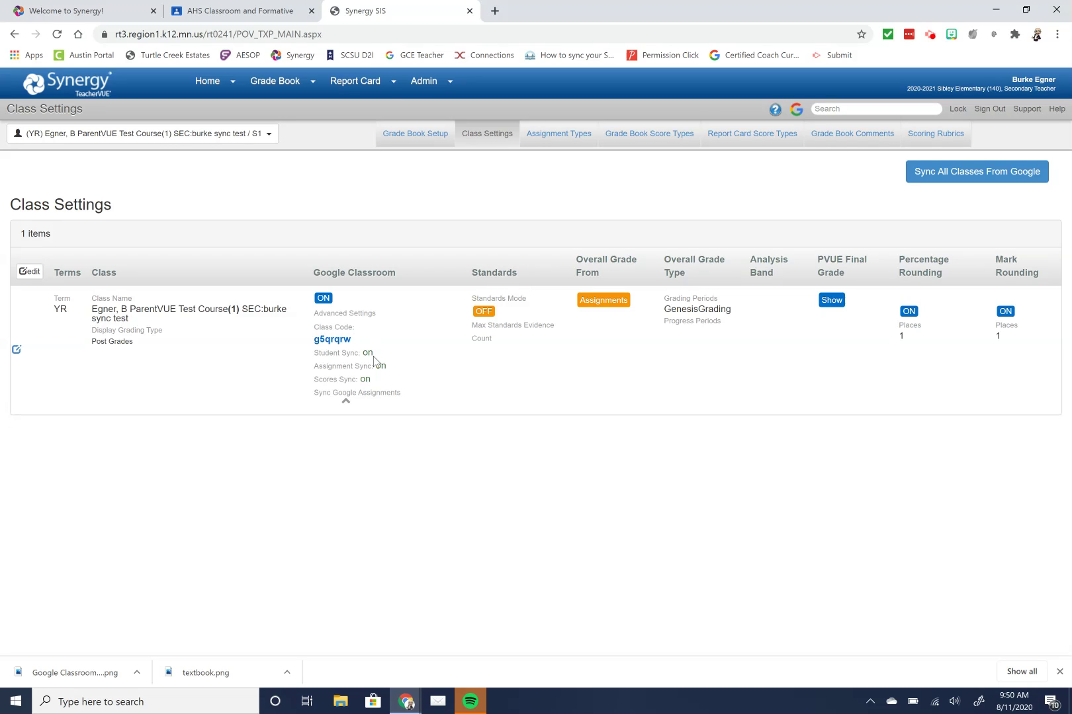
left_click(471, 11)
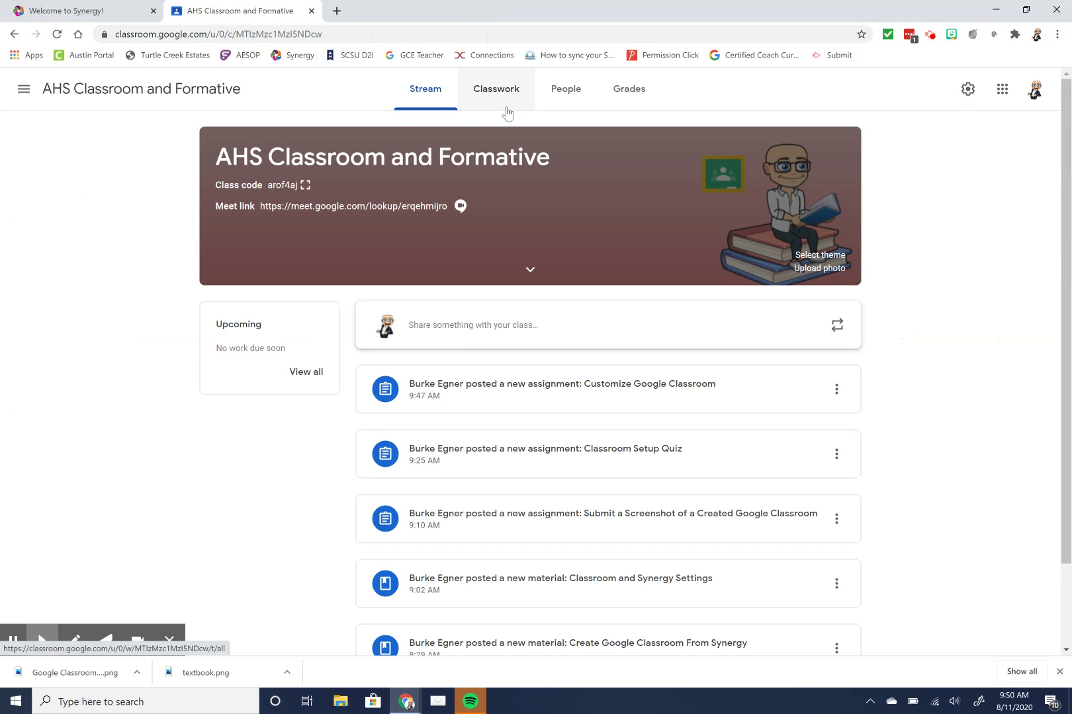
left_click(306, 184)
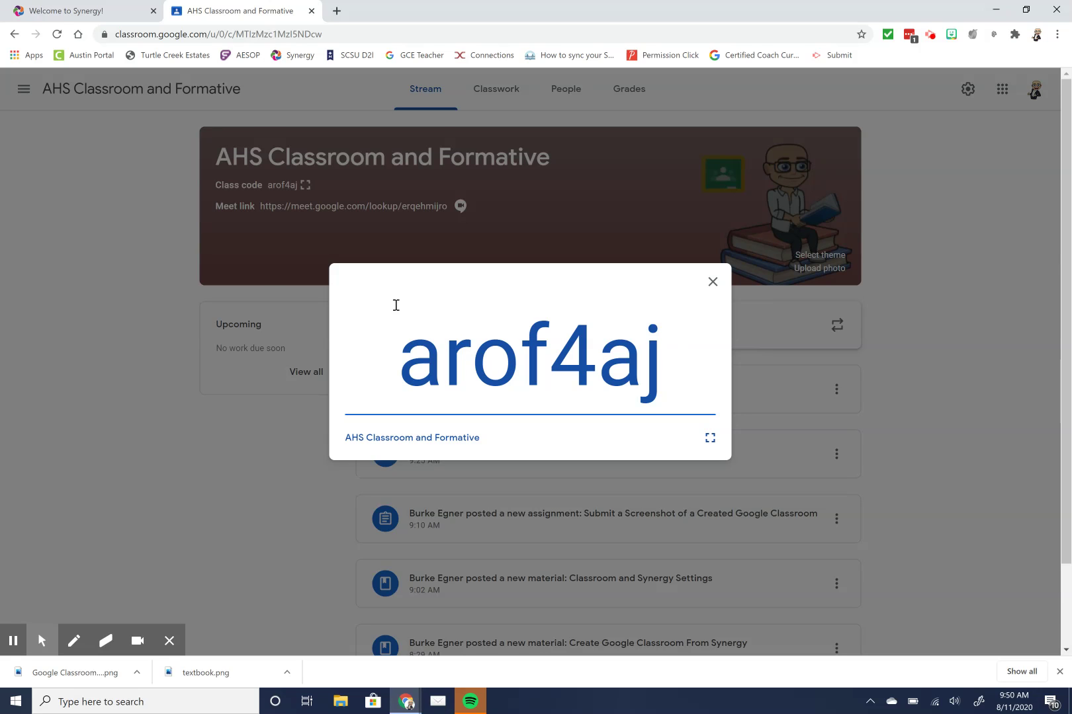
left_click(142, 241)
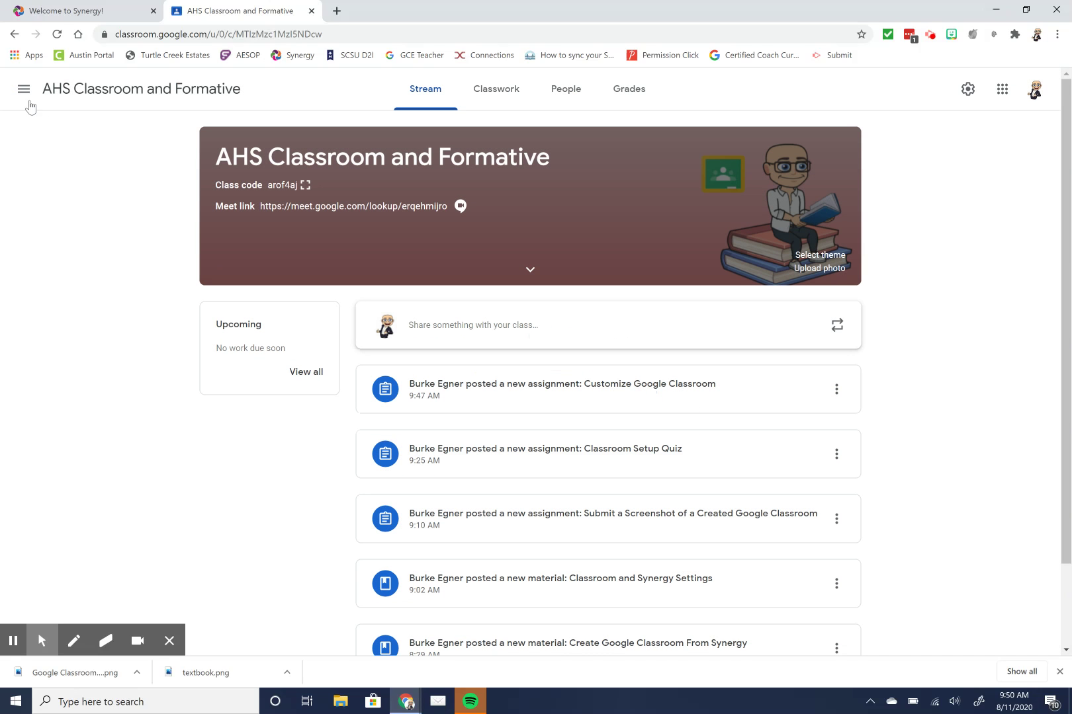
left_click(24, 89)
left_click(61, 105)
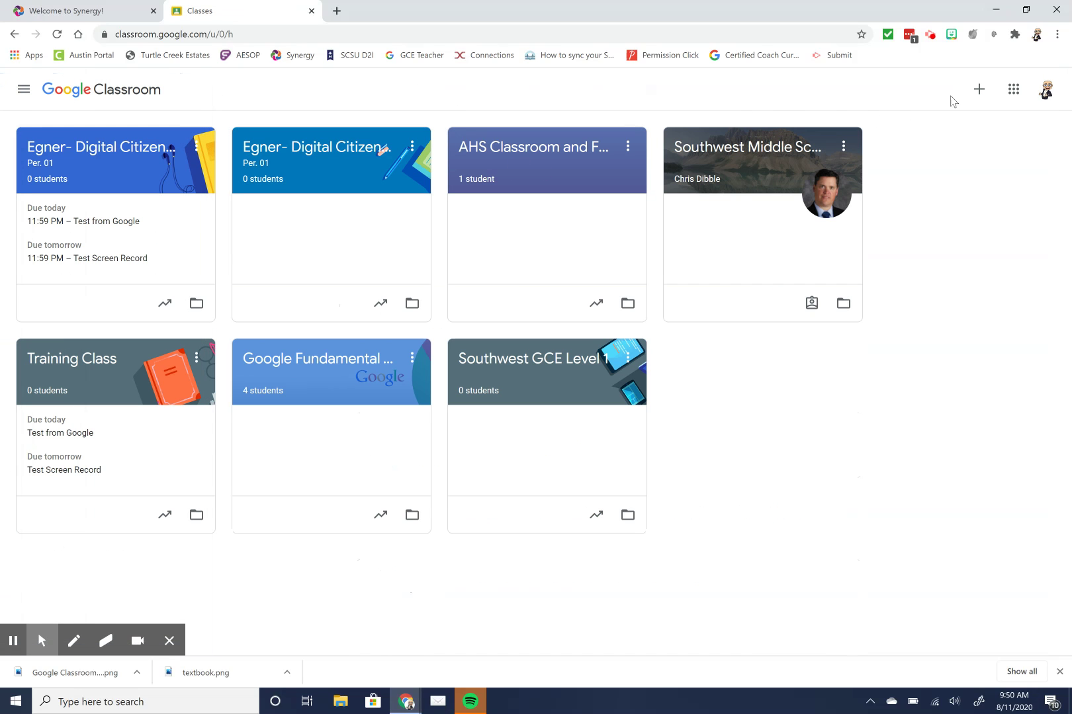
left_click(980, 89)
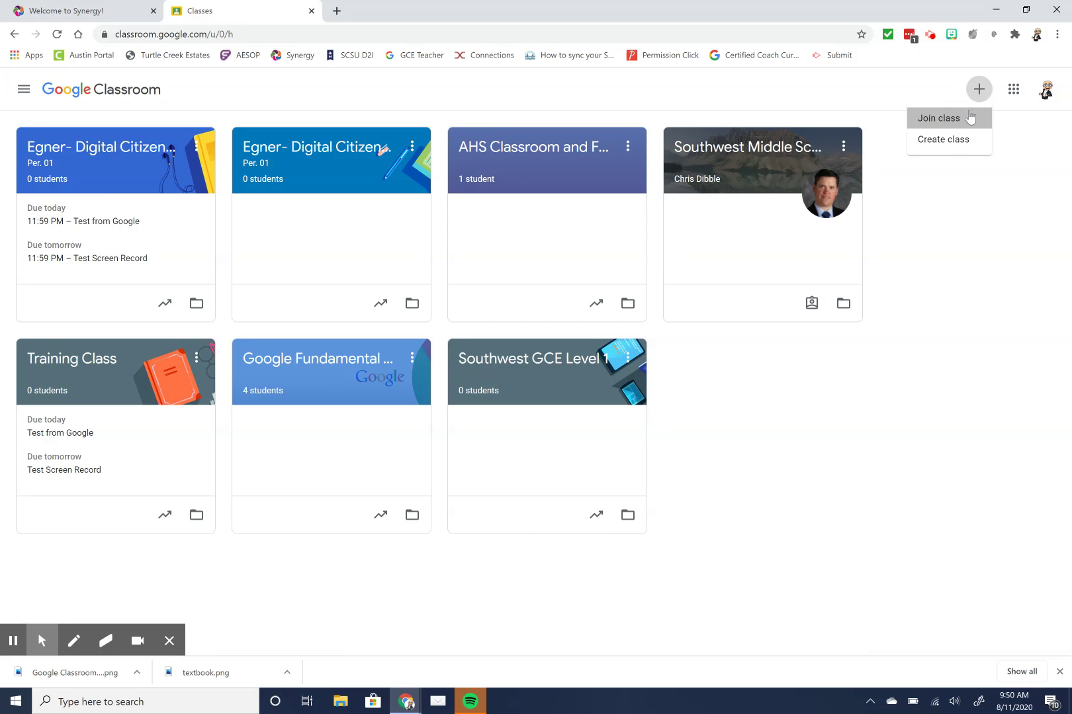
left_click(969, 118)
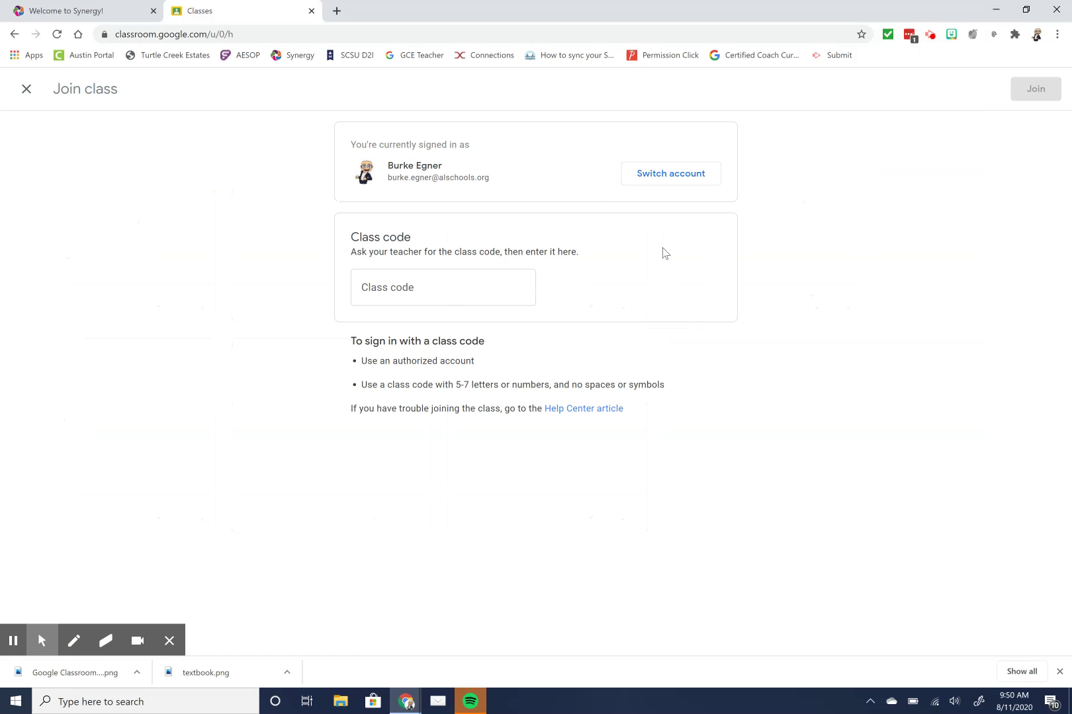
left_click(26, 88)
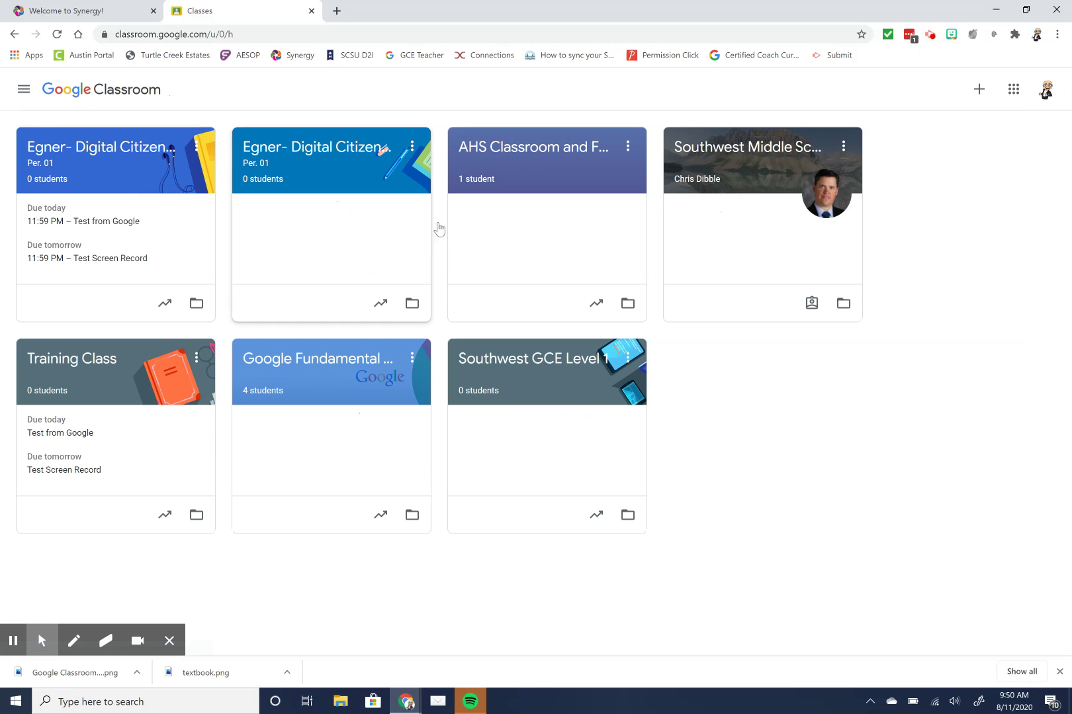
left_click(544, 150)
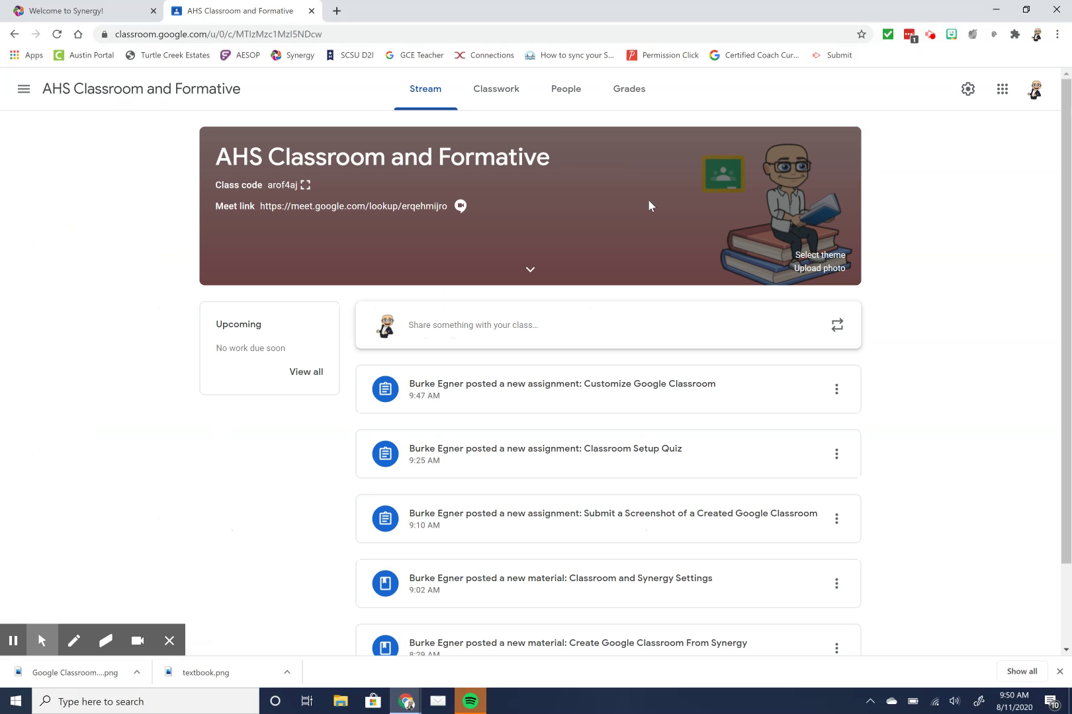
left_click(578, 103)
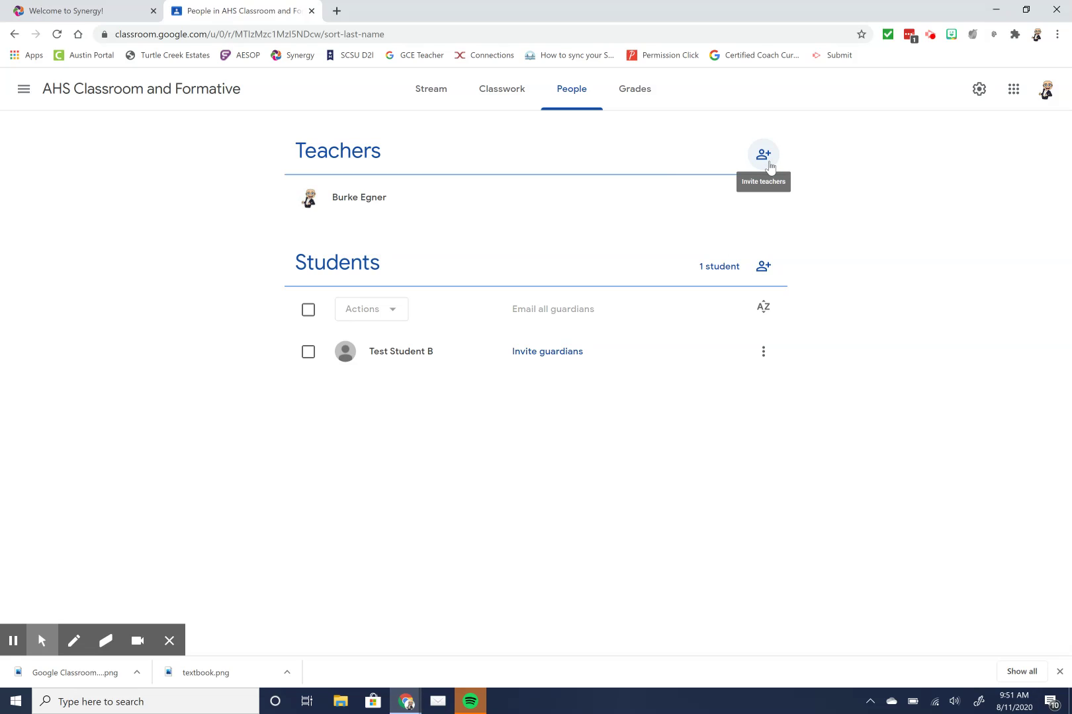
left_click(763, 268)
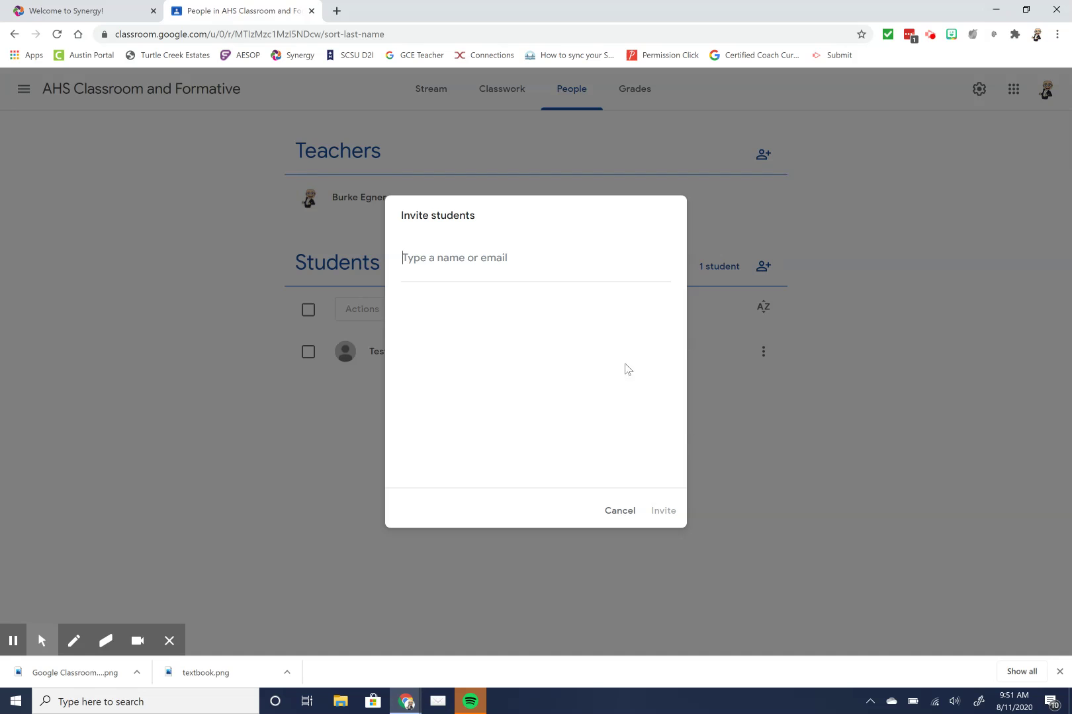
type("test")
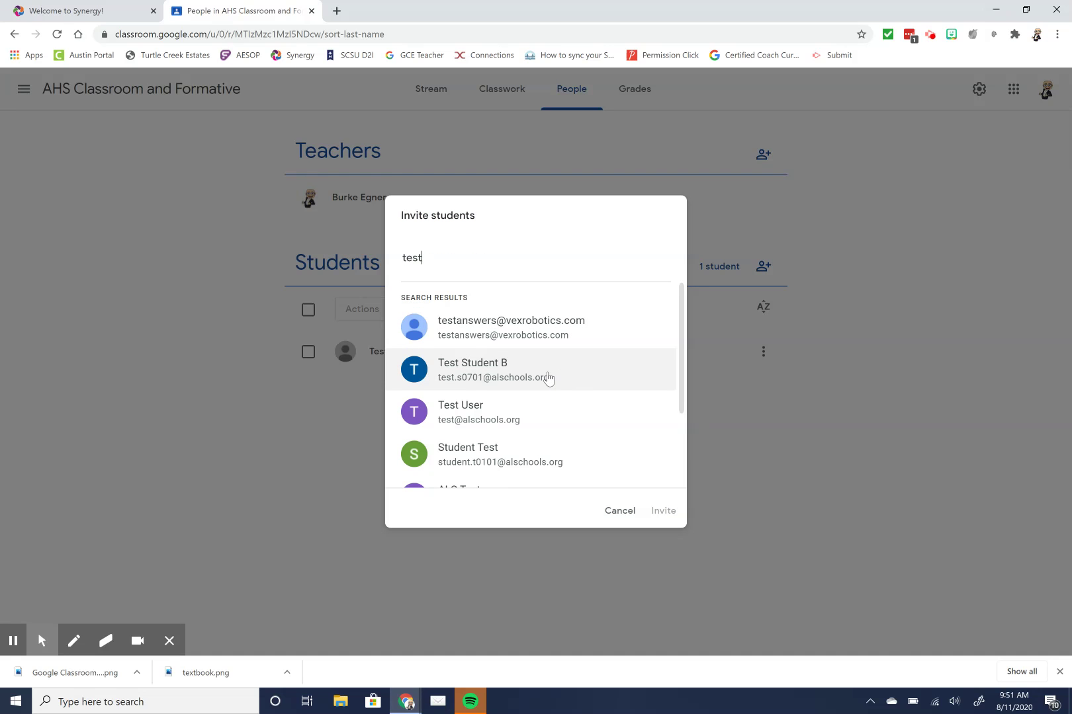
left_click(618, 513)
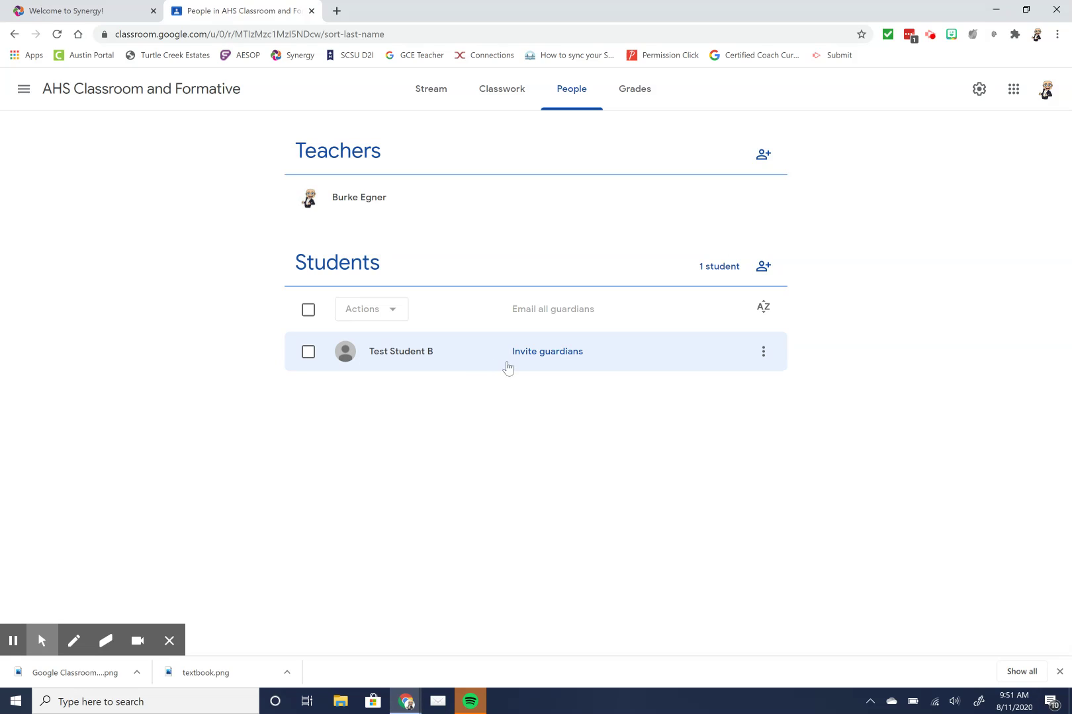
left_click(558, 361)
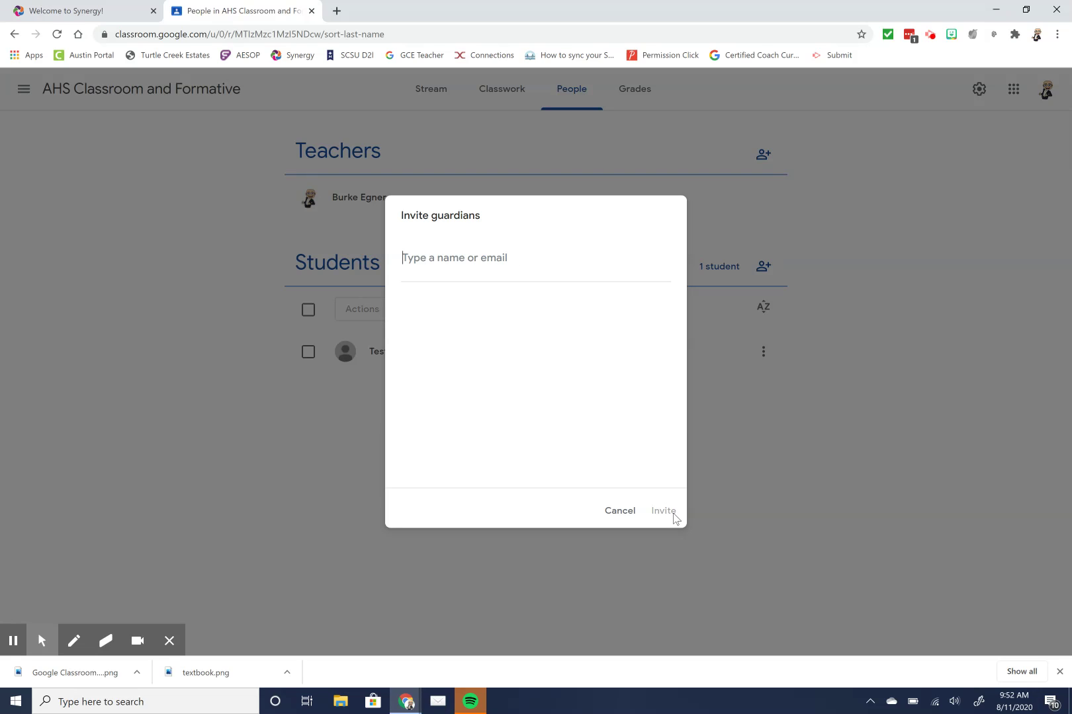
left_click(619, 511)
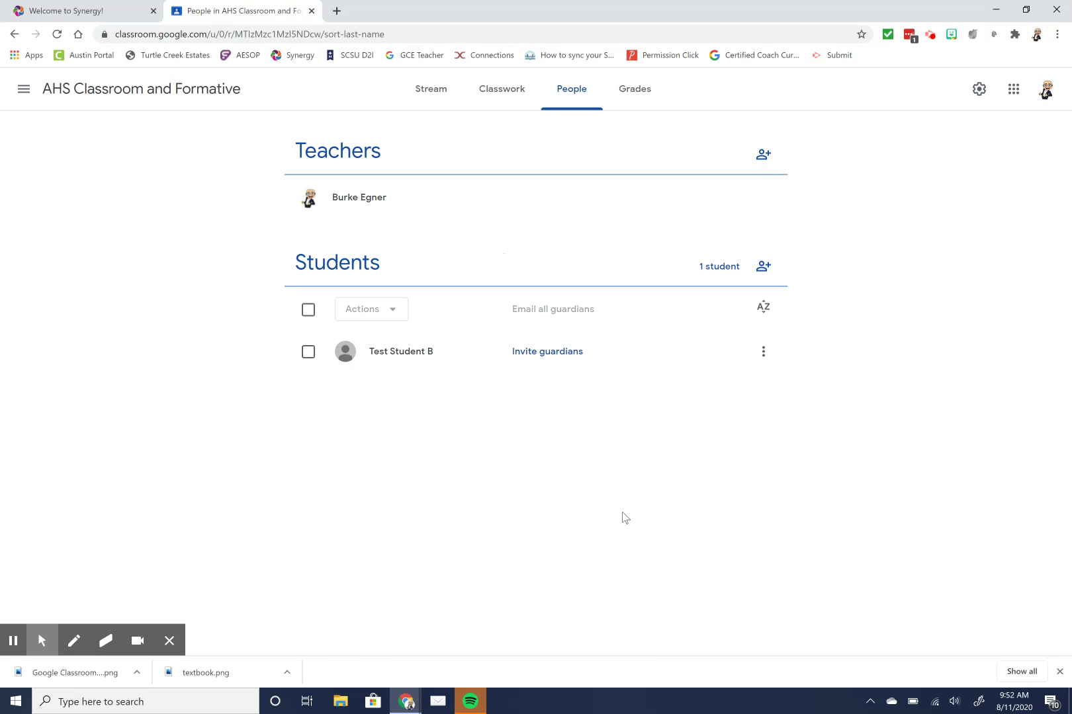